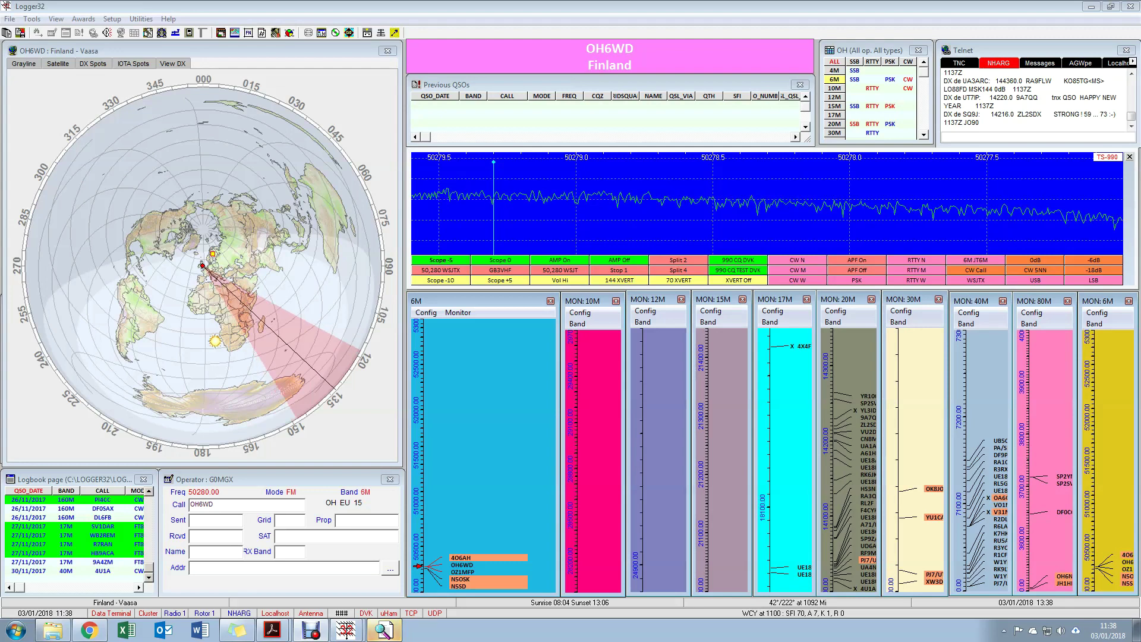
Show the Logger32 website full screen, then restore the browser and bring Logger32 back
key("alt+Tab")
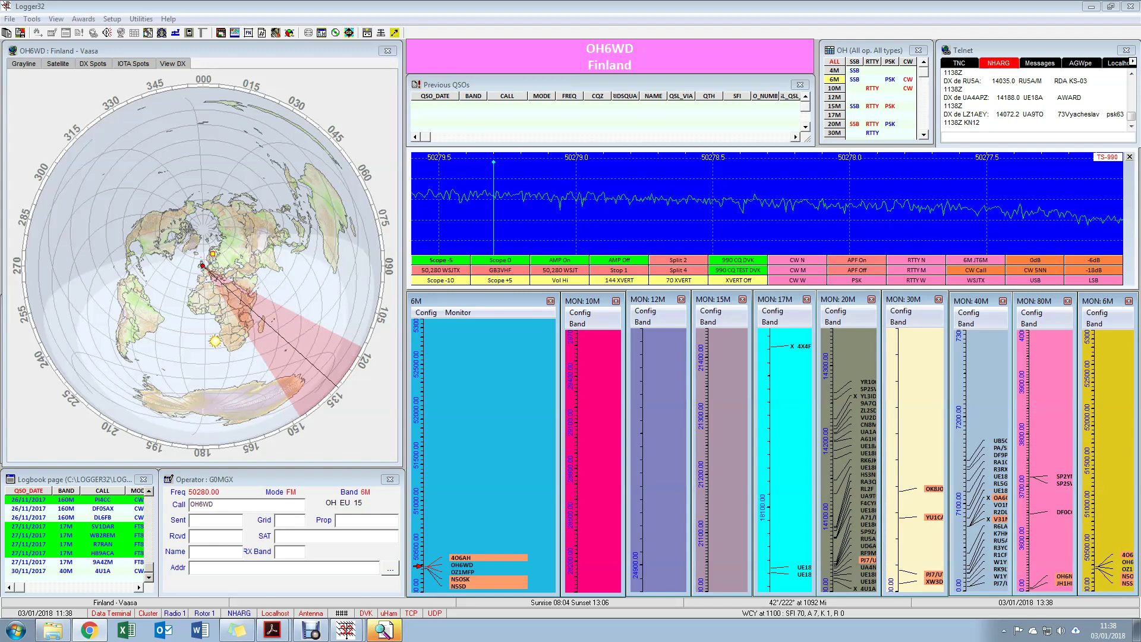
left_click_drag(1069, 6, 797, 5)
double_click(797, 5)
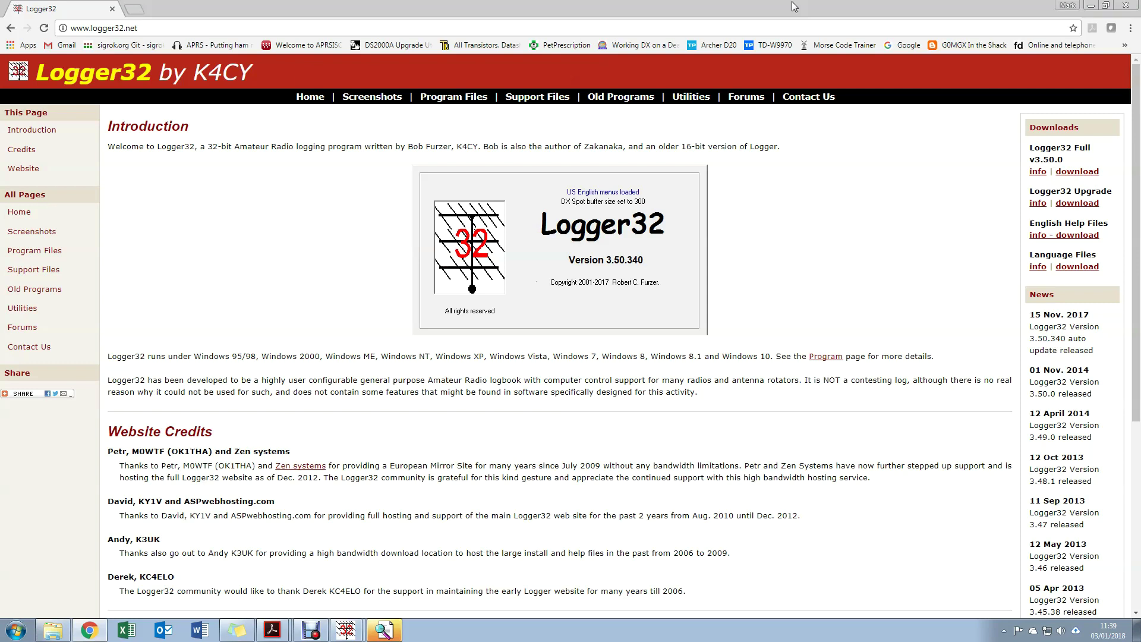
double_click(364, 5)
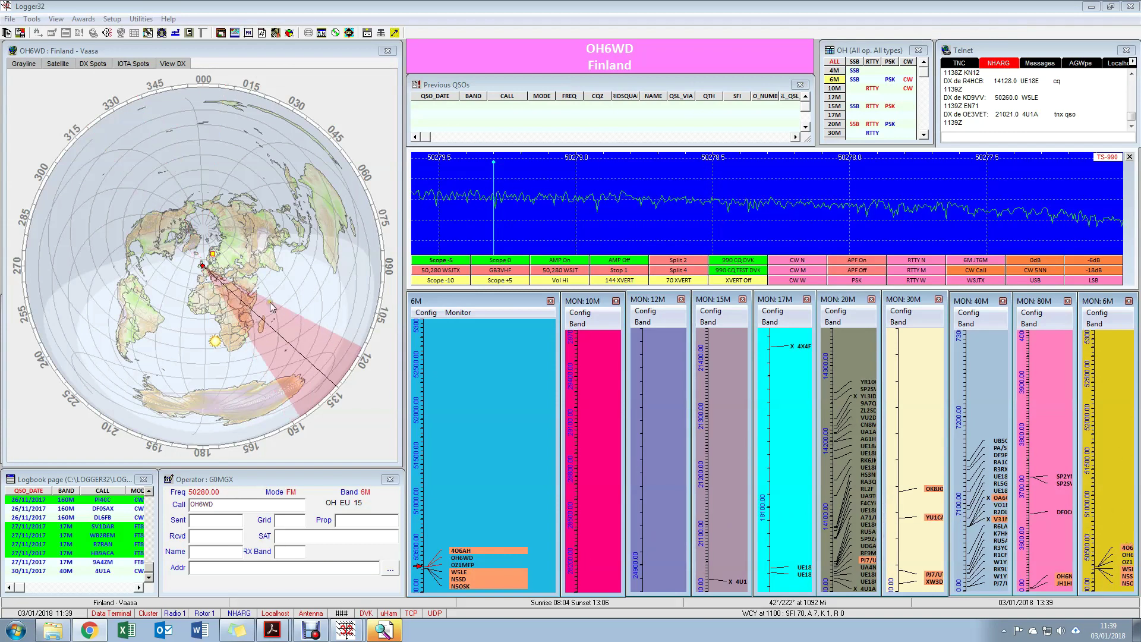
left_click(1019, 5)
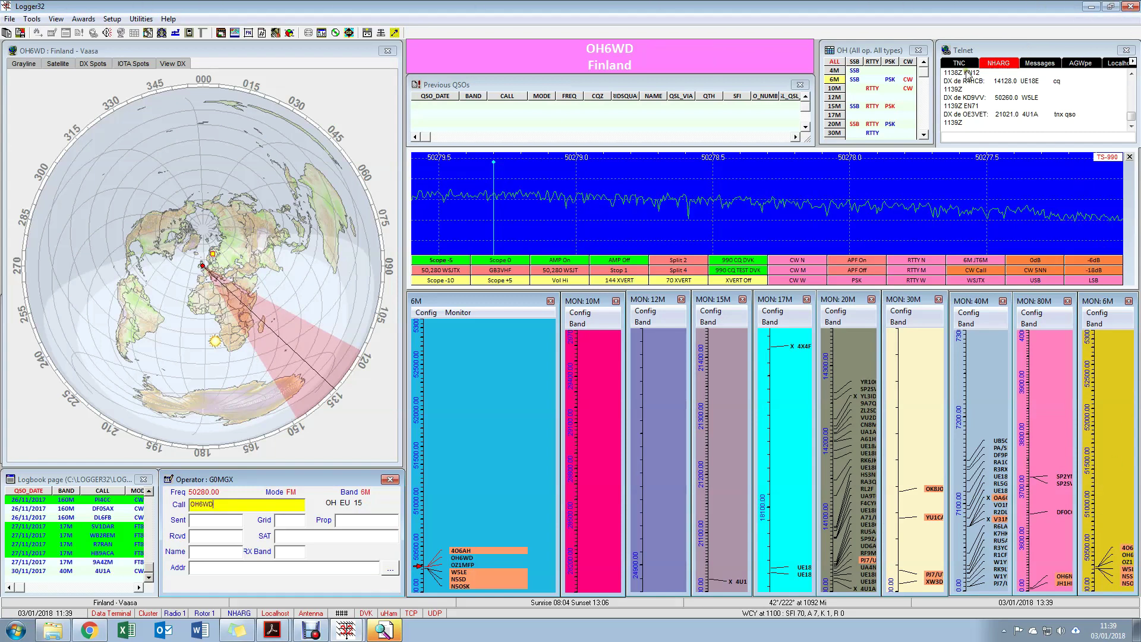
mouse_move(988, 50)
left_mouse_down()
mouse_move(1000, 64)
mouse_move(987, 52)
left_mouse_up()
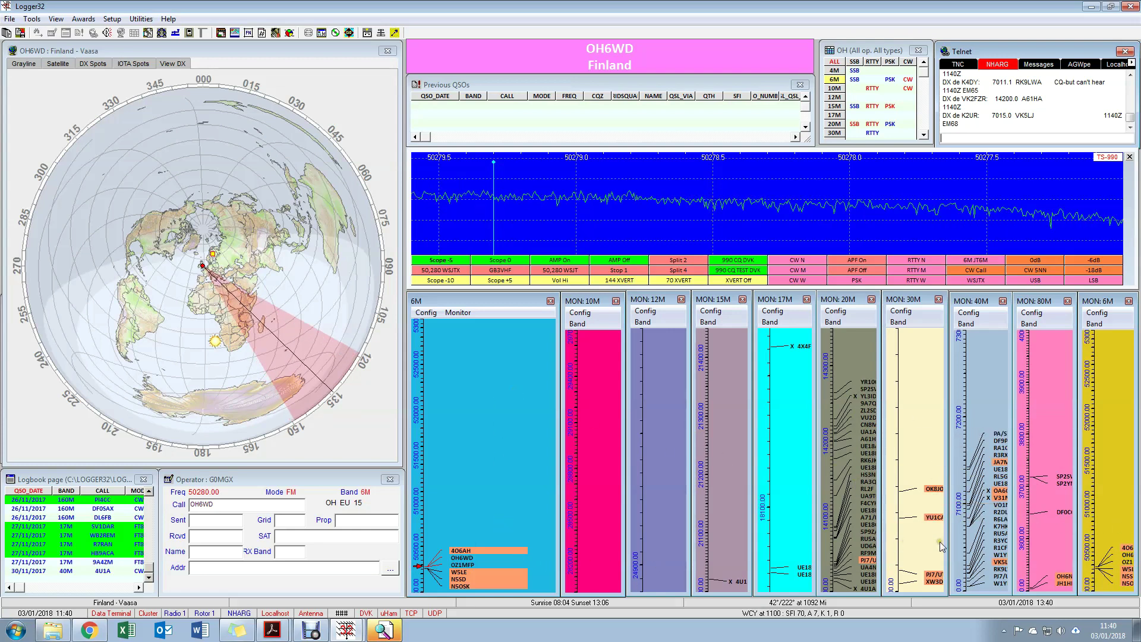
Review Radio 1's Kenwood TS-990 settings on Com 5 at 57600 baud, then cancel unchanged
mouse_move(866, 563)
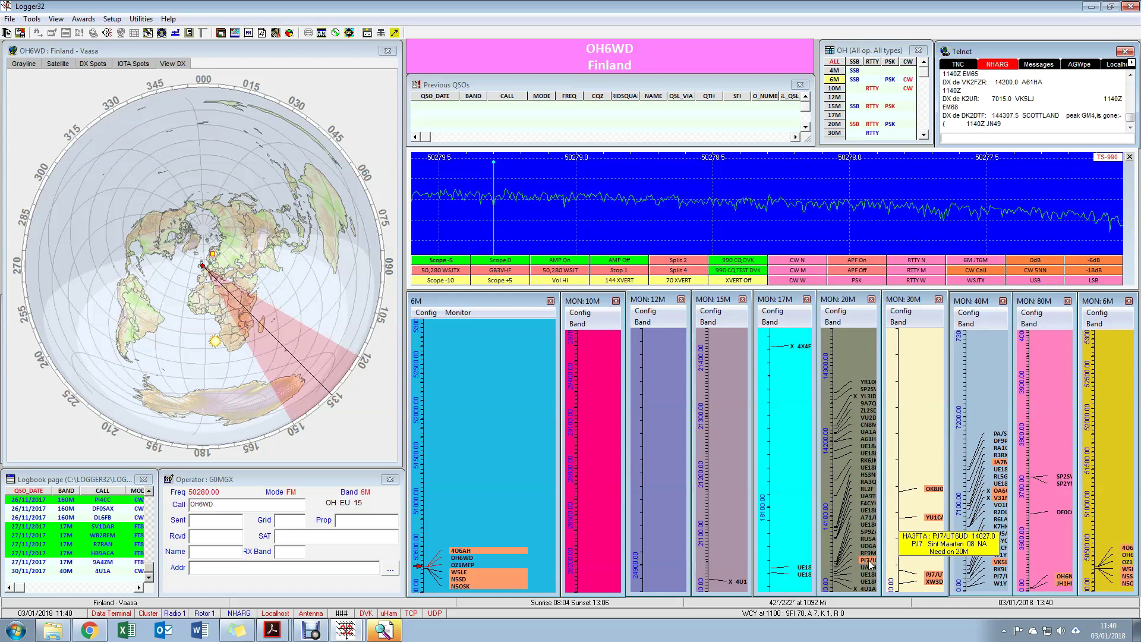
mouse_move(928, 489)
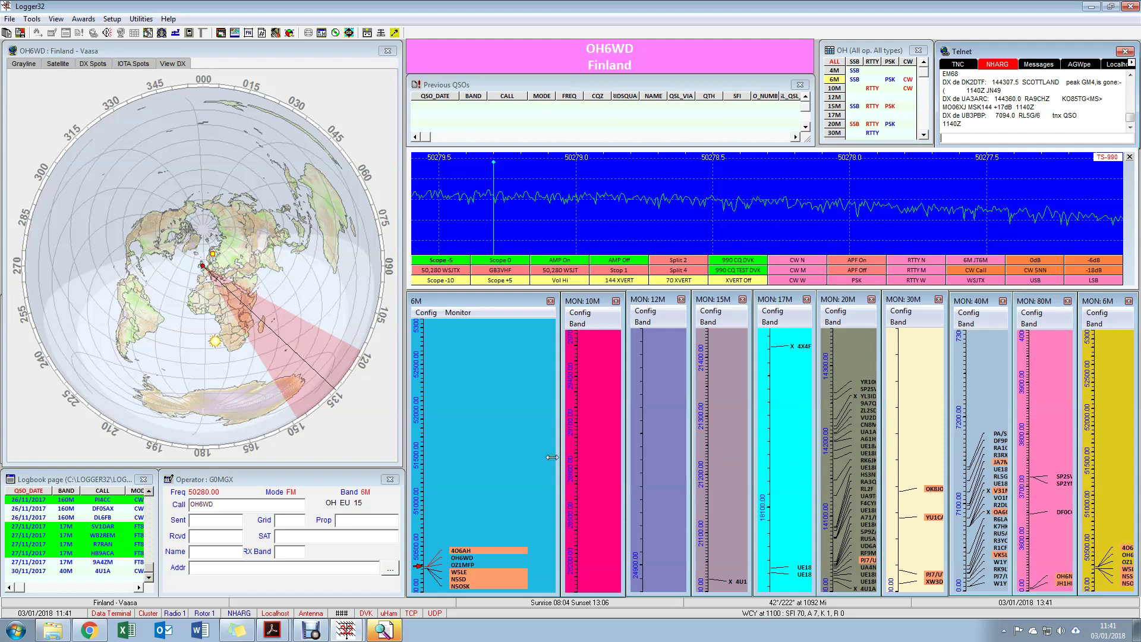
left_click(107, 20)
left_click(143, 18)
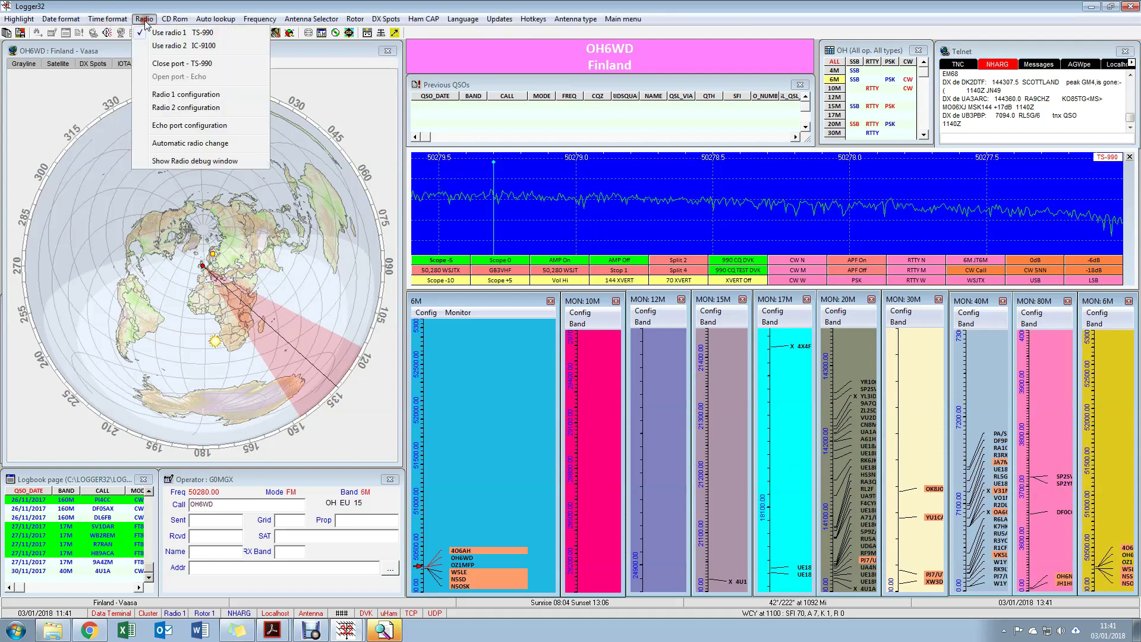
left_click(173, 94)
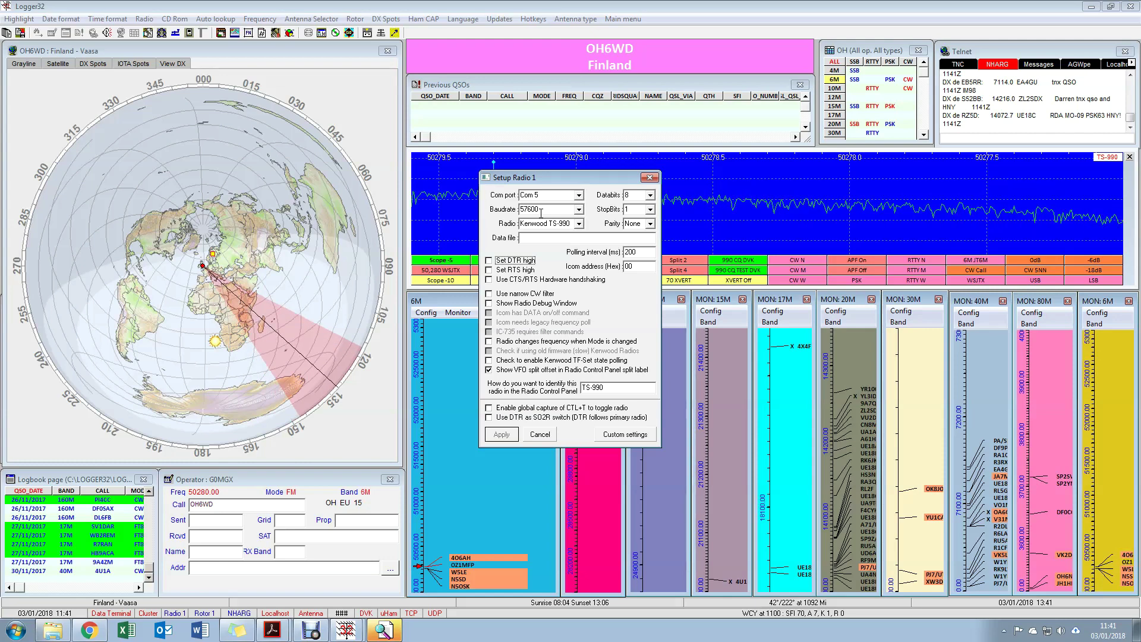
left_click(541, 434)
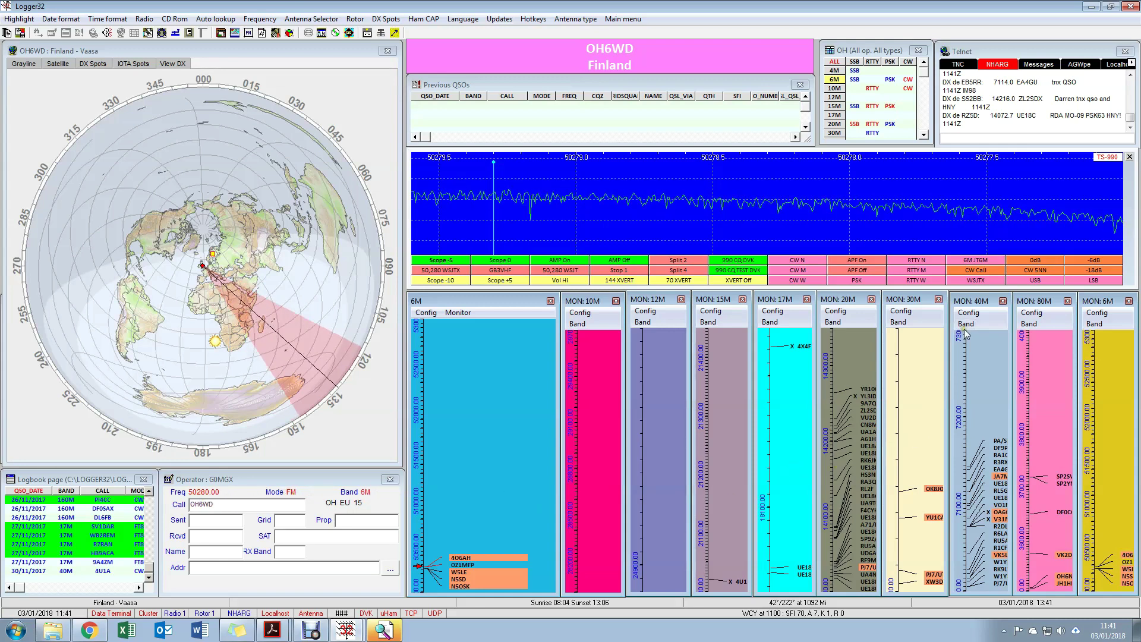
Load the PJ7/UT6UD spot from the 20M band map, retuning to 14027.00 CW
mouse_move(869, 575)
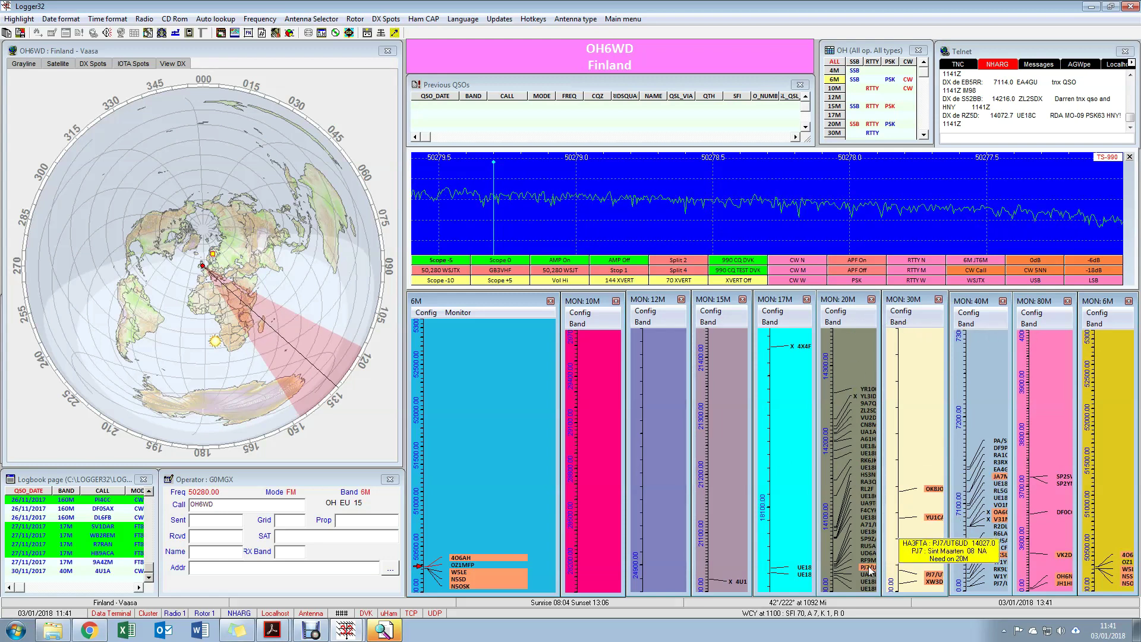
left_click(869, 571)
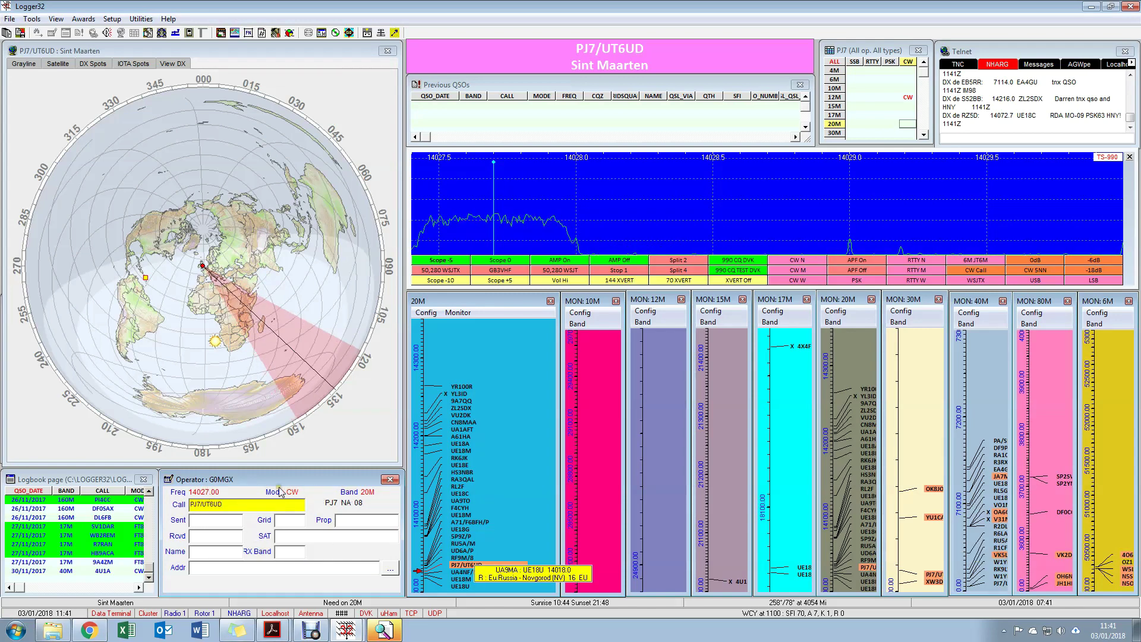
mouse_move(475, 567)
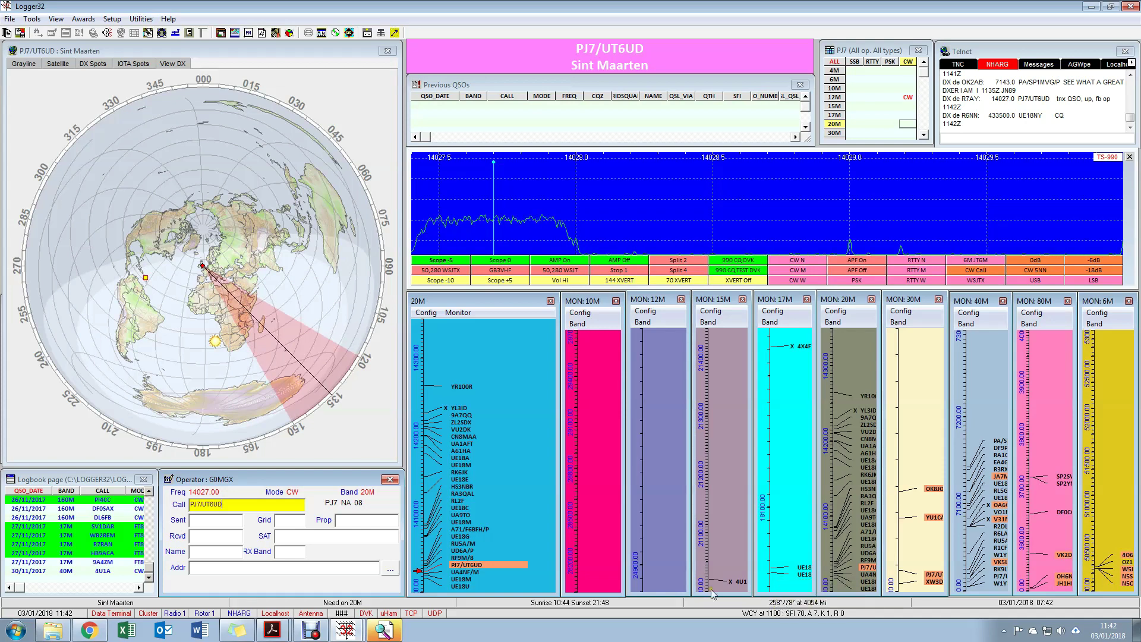
Select the bearing map, then activate the Logbook page and scroll it up
left_click(315, 389)
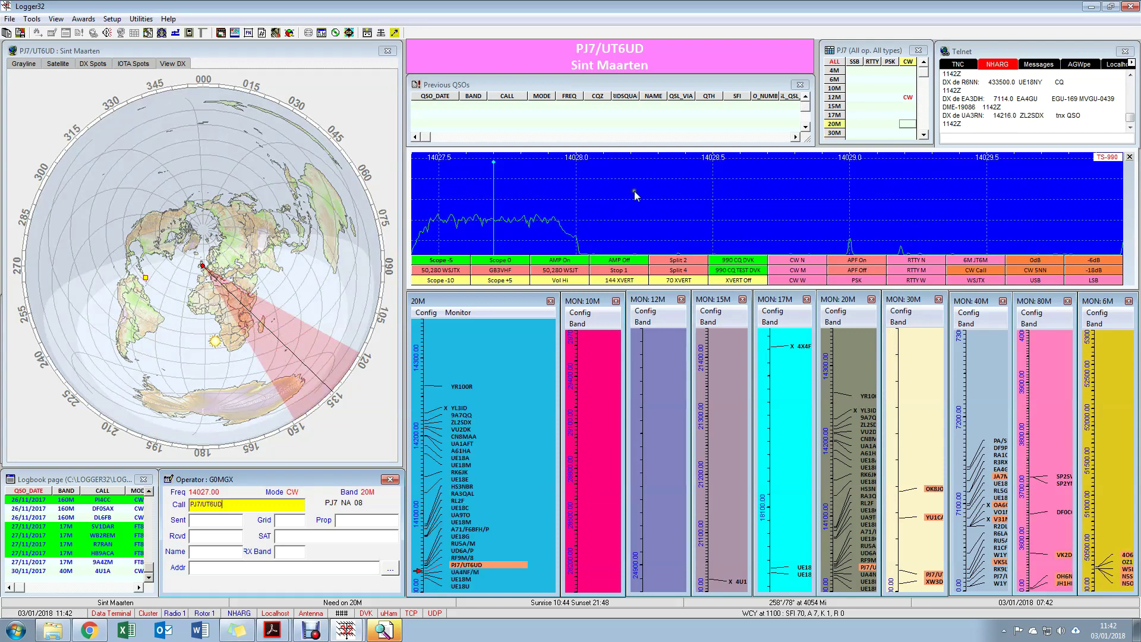
left_click(70, 479)
left_click(150, 506)
Scroll the logbook up and pick the 07/09/2017 A71AE row to show earlier contacts
left_click(149, 507)
left_click(150, 506)
left_click(150, 508)
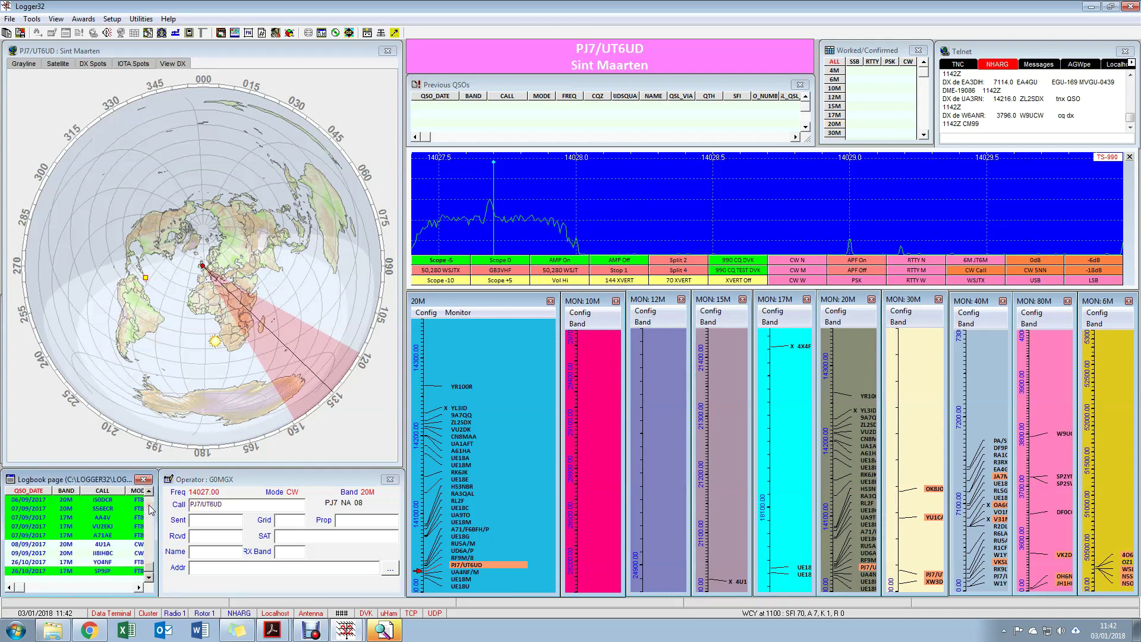
left_click(107, 534)
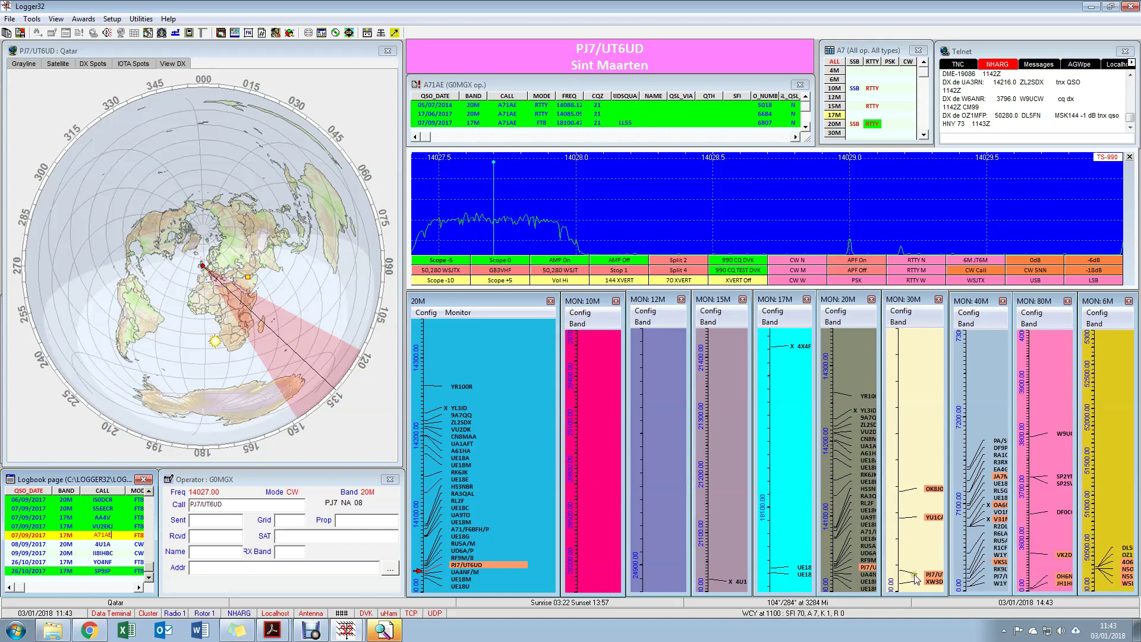
Load the UE18M spot from the 20M band map, retuning to 14022.00 CW
left_click(871, 584)
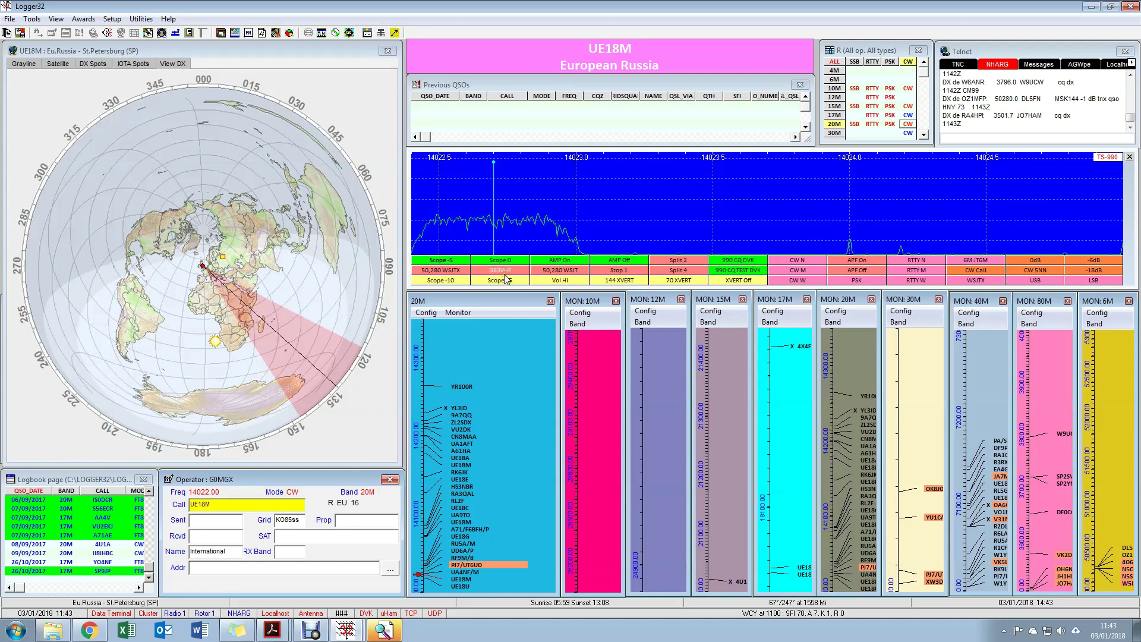
Bring the TS-990 PC command reference PDF to the front and move its window higher
left_click(310, 631)
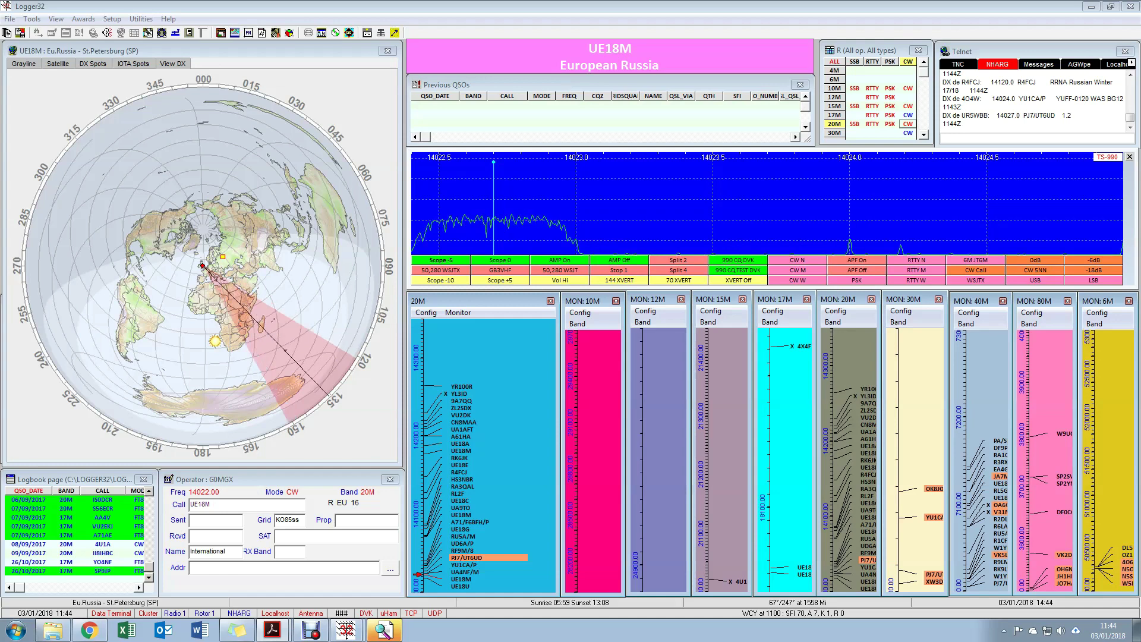
key("alt+Tab")
left_click_drag(1028, 214, 582, 0)
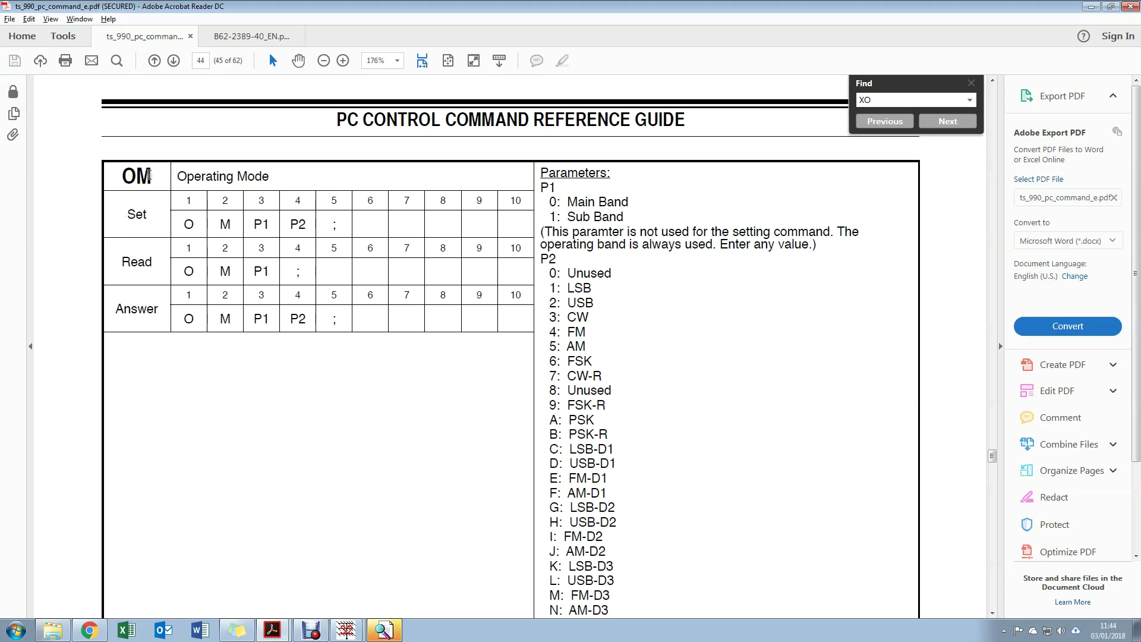
Highlight the OM command name, P1/P2 parameters, band values and semicolon, then minimize Acrobat
left_click_drag(121, 175, 153, 175)
left_click_drag(252, 224, 306, 227)
double_click(262, 224)
left_click_drag(550, 203, 620, 216)
left_click(643, 216)
left_click_drag(337, 226, 326, 226)
key("super+Down")
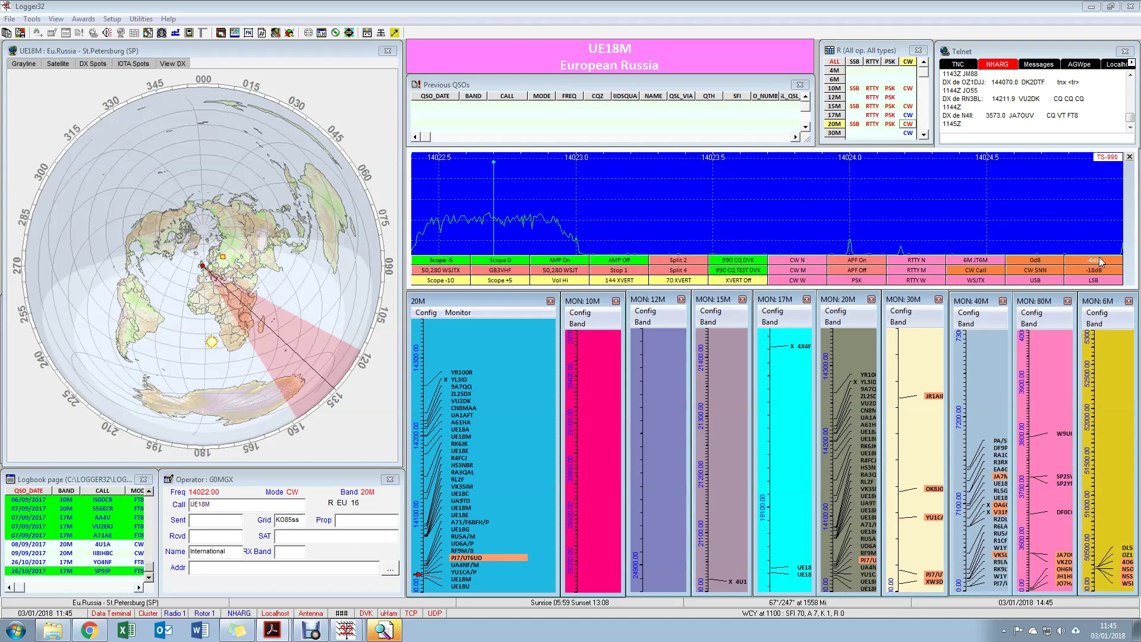
right_click(1036, 282)
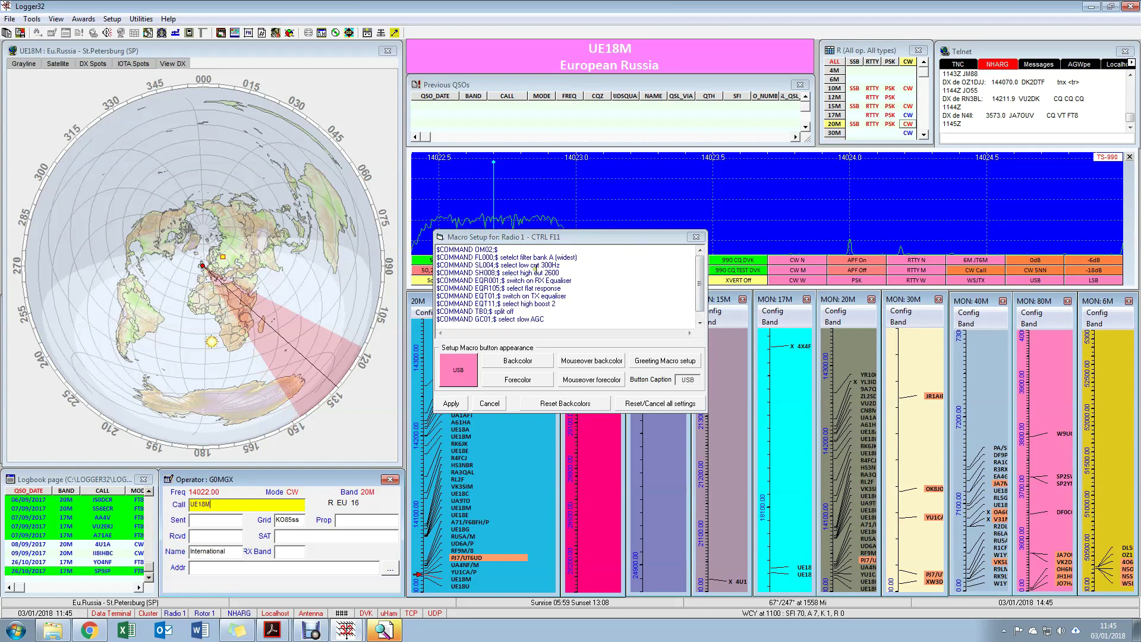
left_click(489, 265)
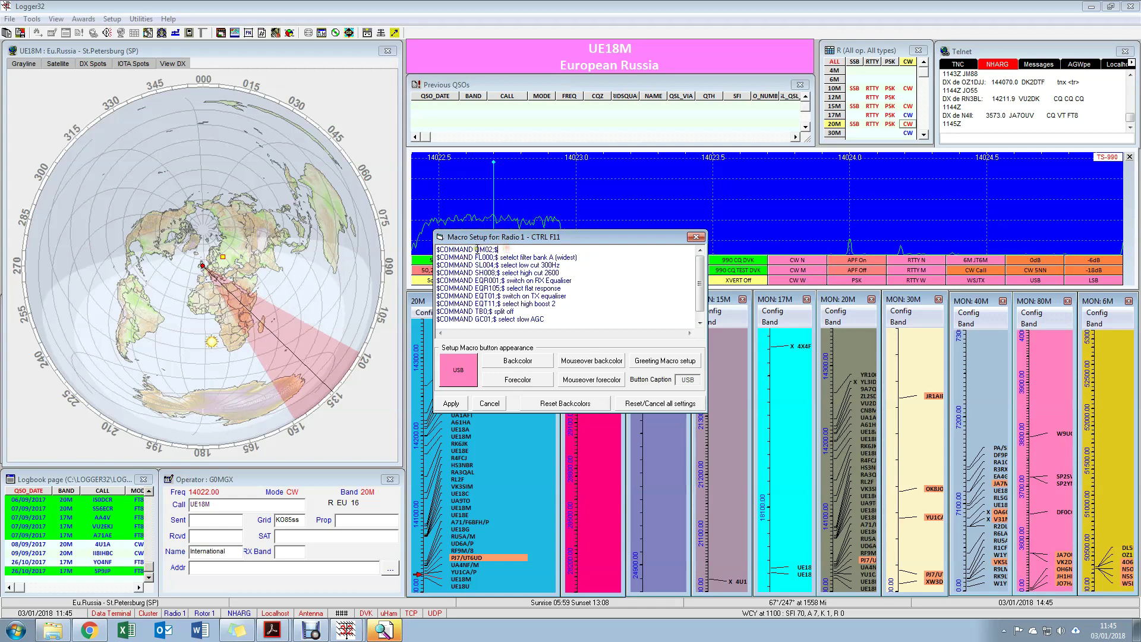
left_click_drag(493, 249, 501, 249)
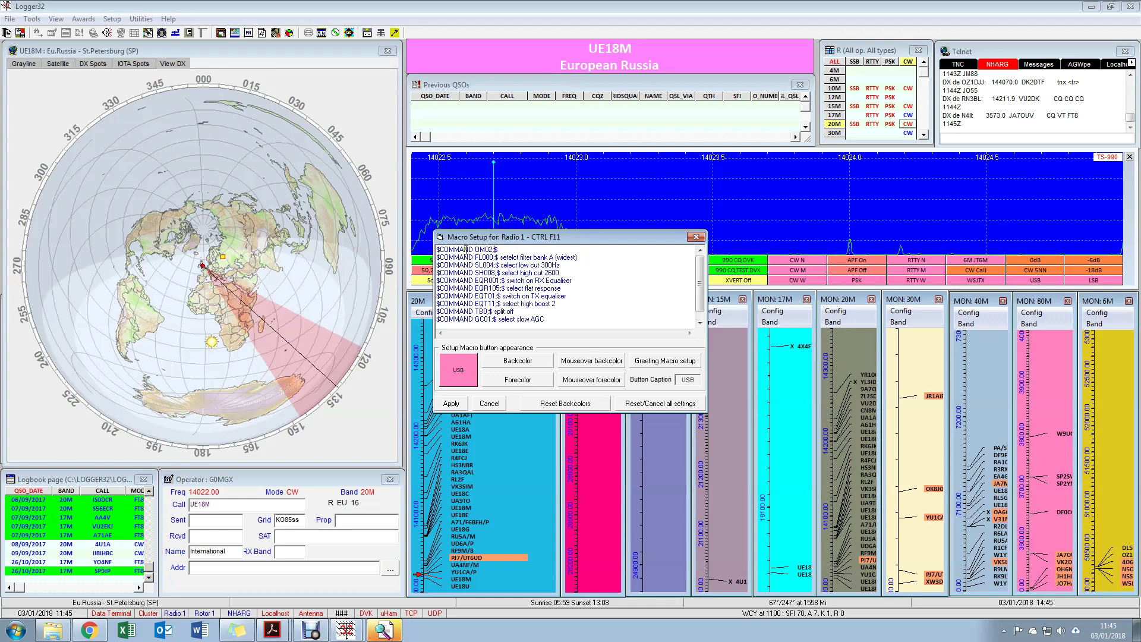
double_click(472, 249)
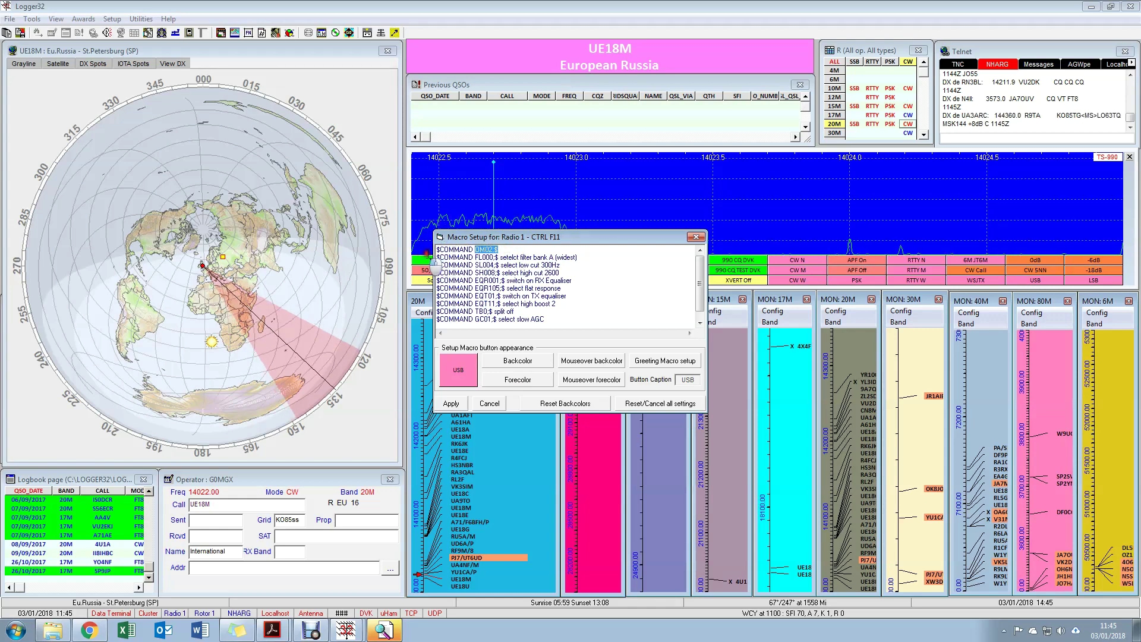
left_click(512, 246)
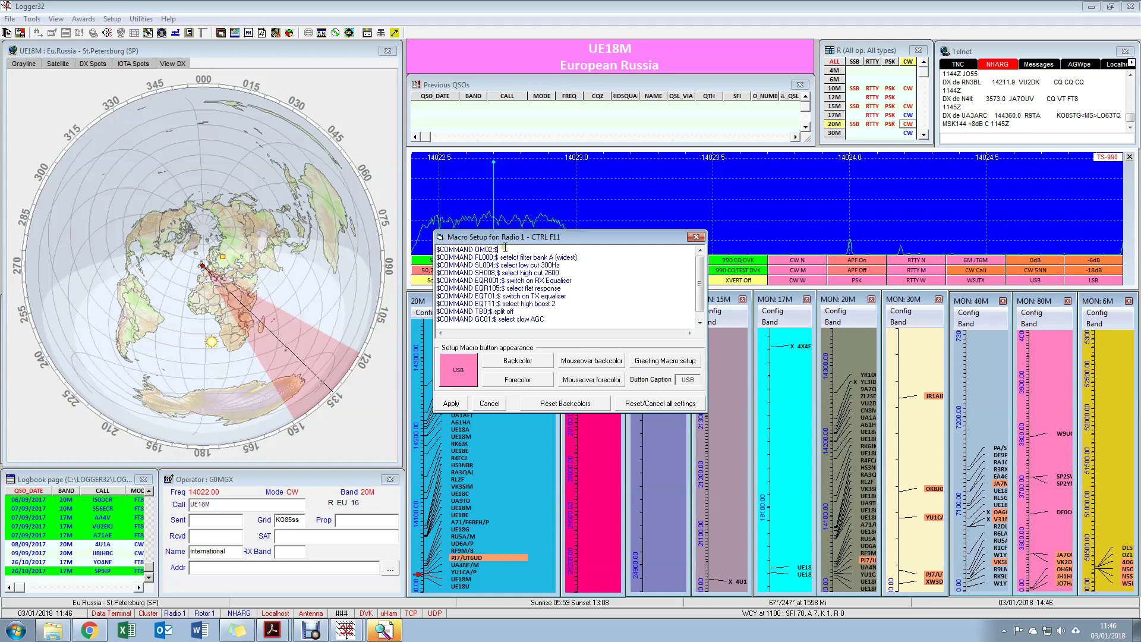
left_click(509, 248)
mouse_move(577, 257)
left_mouse_down()
mouse_move(437, 259)
mouse_move(577, 259)
left_mouse_up()
left_click(441, 279)
left_click(517, 252)
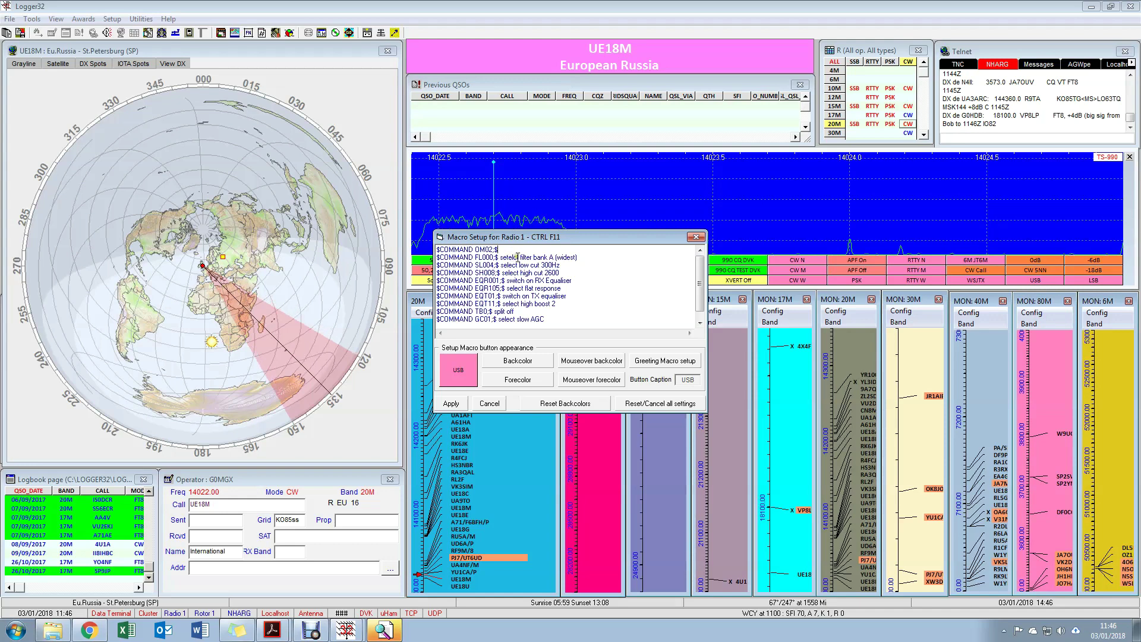
left_click_drag(576, 257, 499, 256)
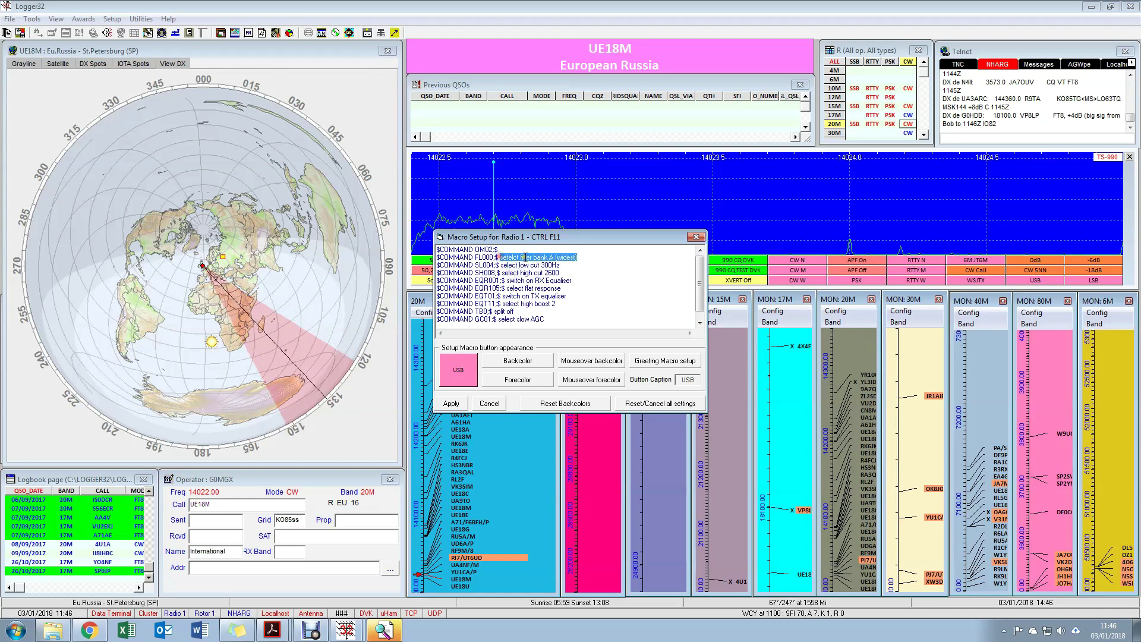
left_click(524, 257)
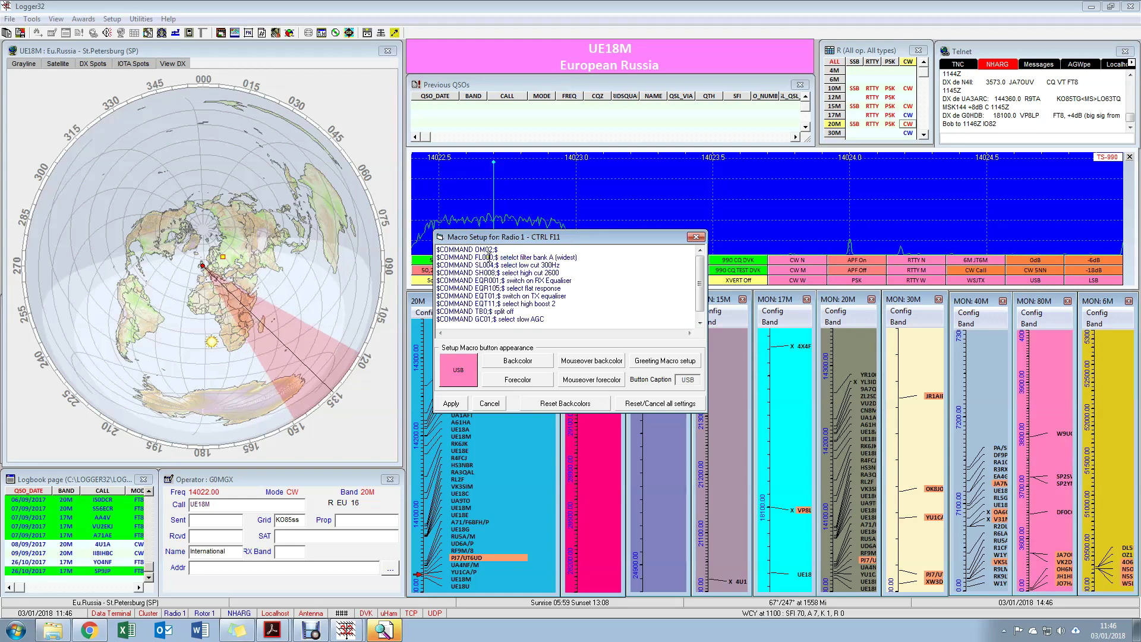
double_click(551, 273)
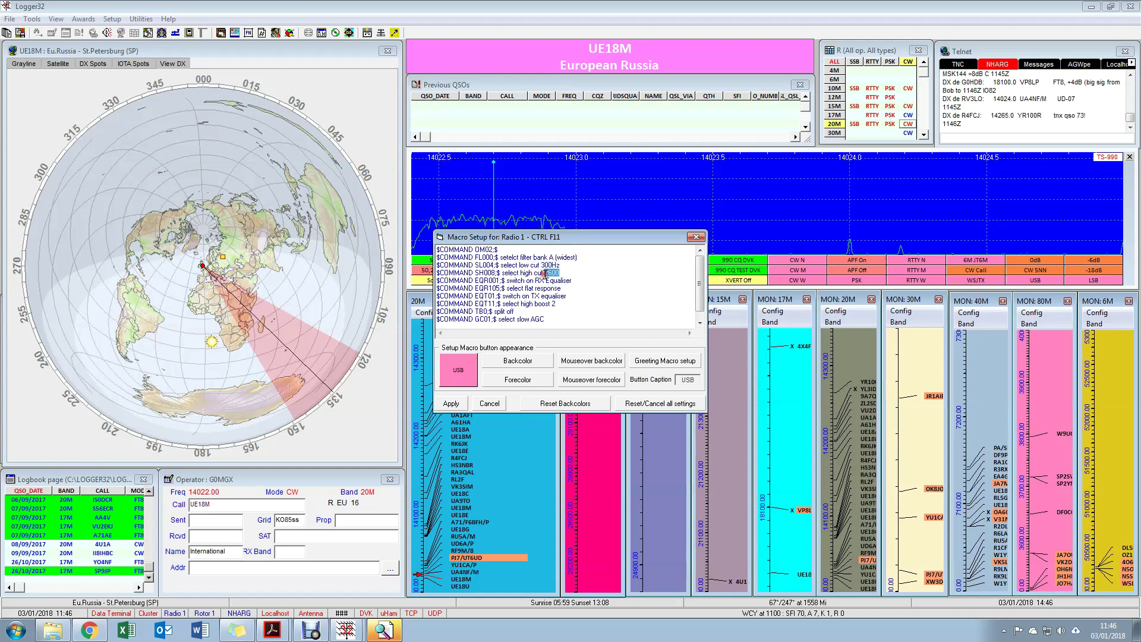
double_click(540, 280)
left_click(533, 288)
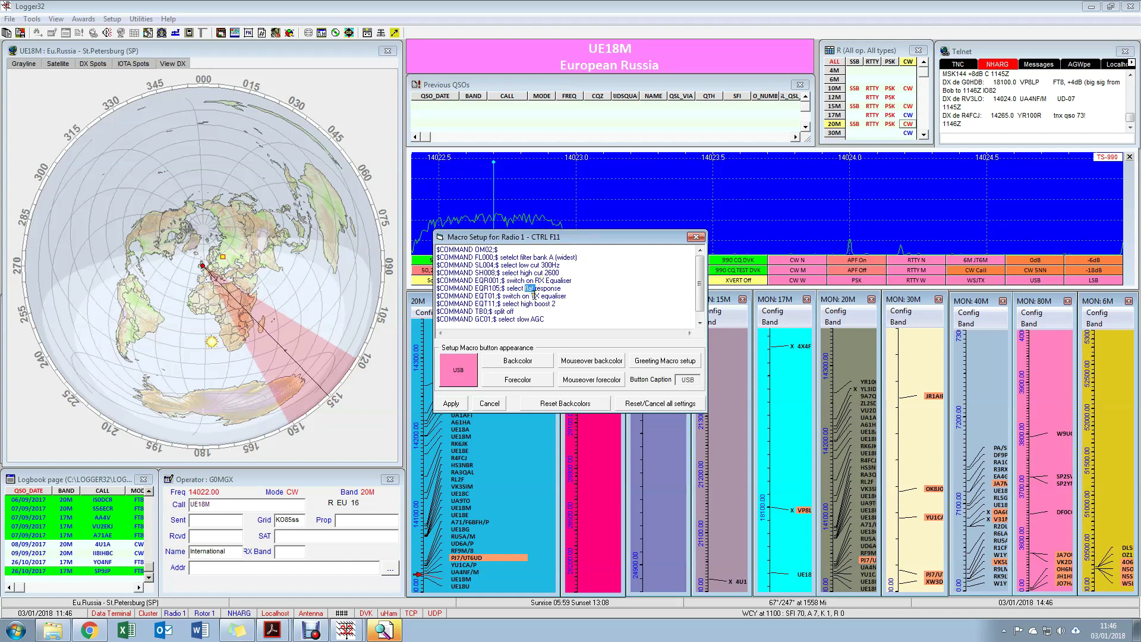
left_click(533, 295)
double_click(527, 304)
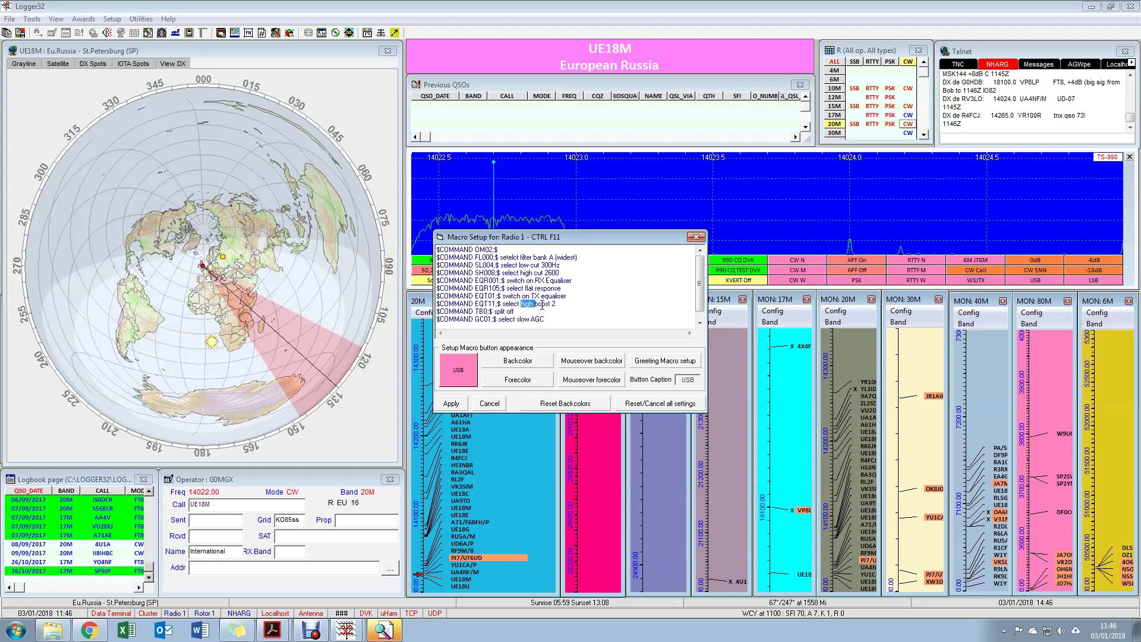
scroll(516, 294, "down", 1)
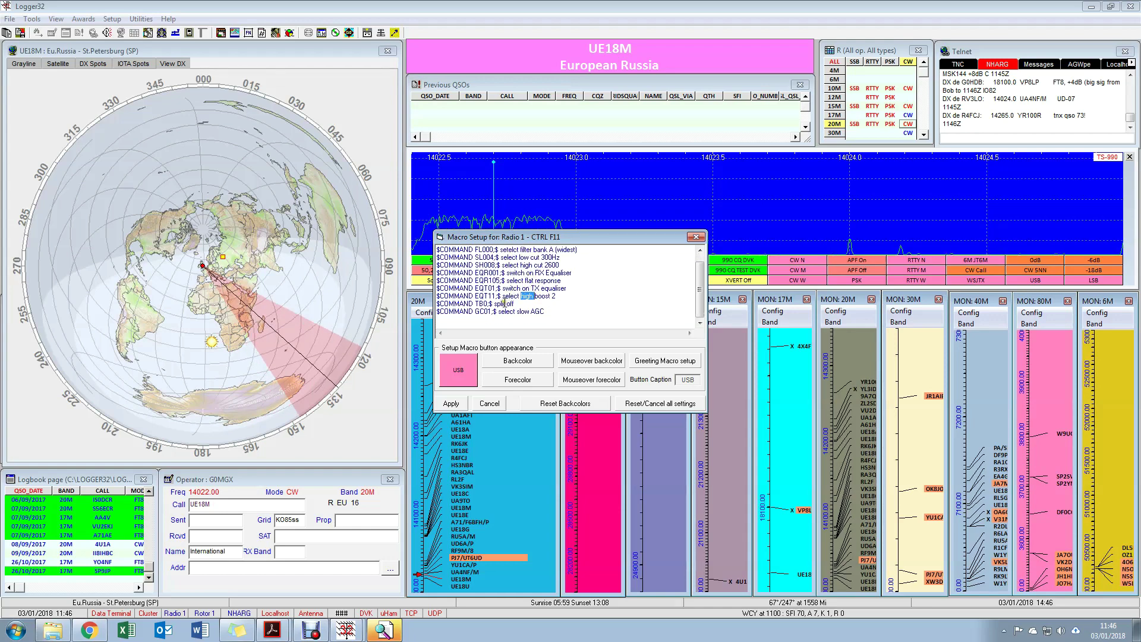
double_click(538, 311)
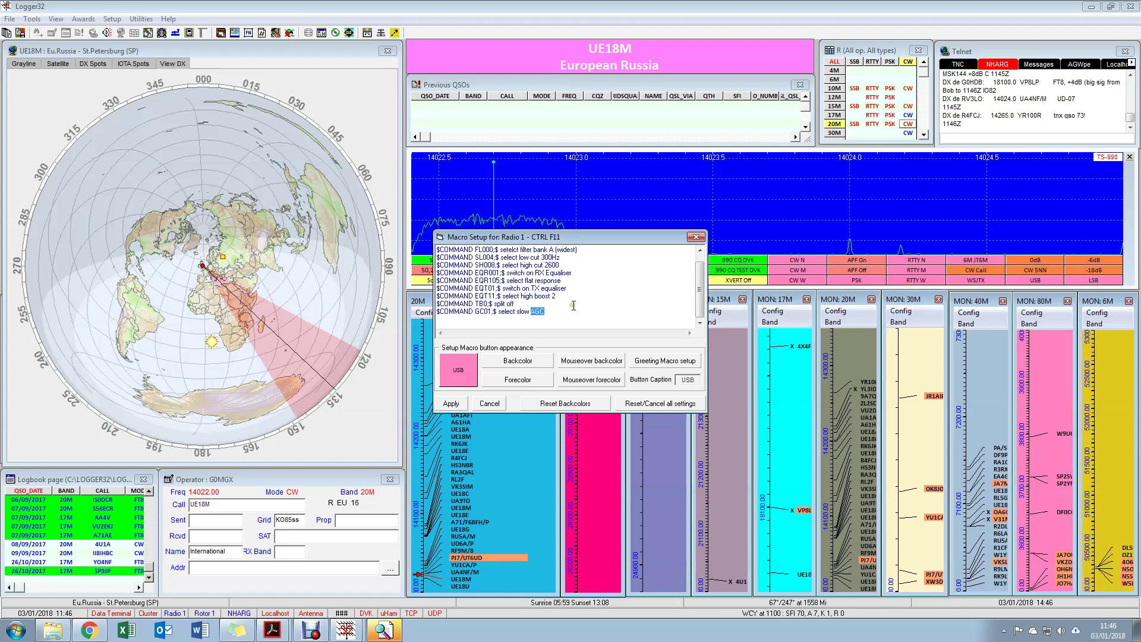
Scroll up in Logger32 to show the full macro button grid
scroll(567, 304, "up", 1)
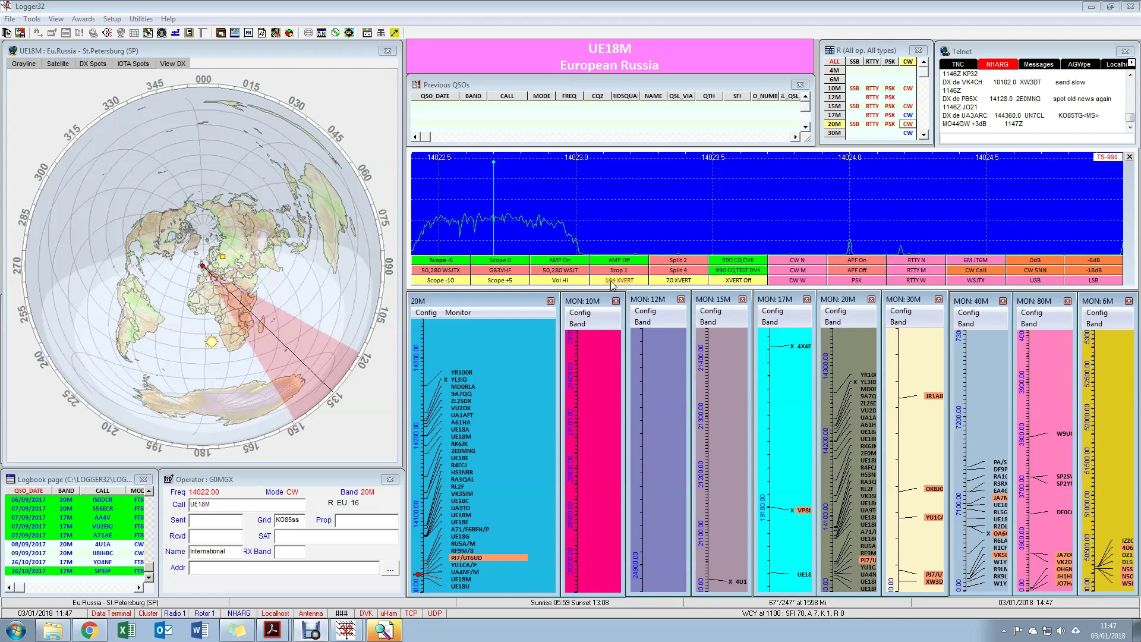
Open the 144 XVERT macro setup and highlight its second line, 116MHz +ve offset comment and sub preamp line
right_click(603, 282)
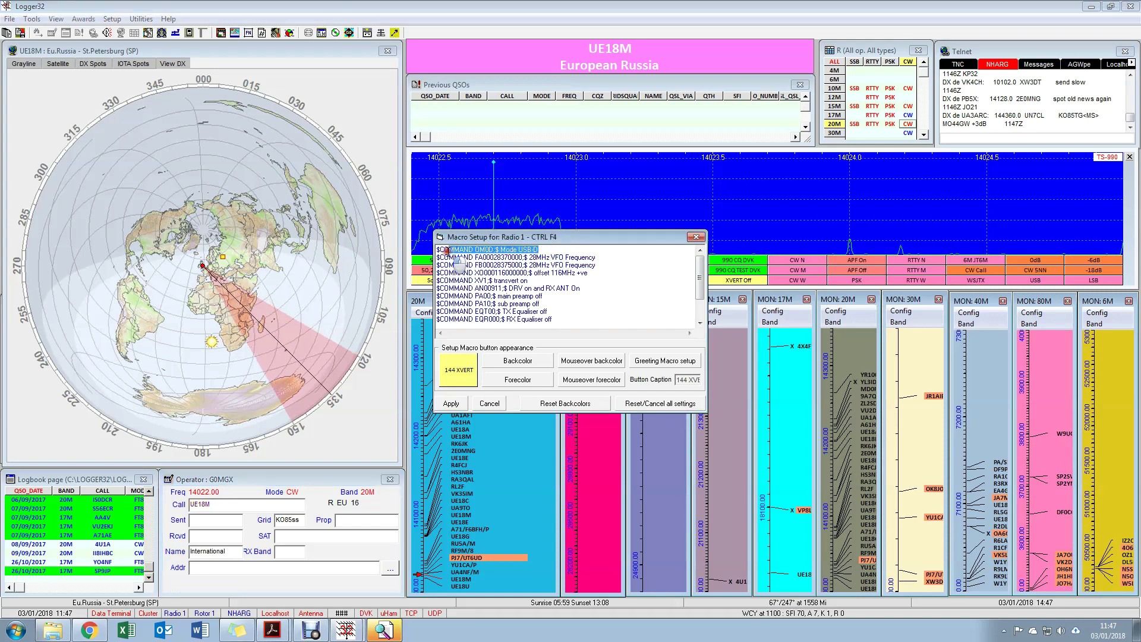
left_click_drag(438, 256, 459, 257)
left_click(475, 264)
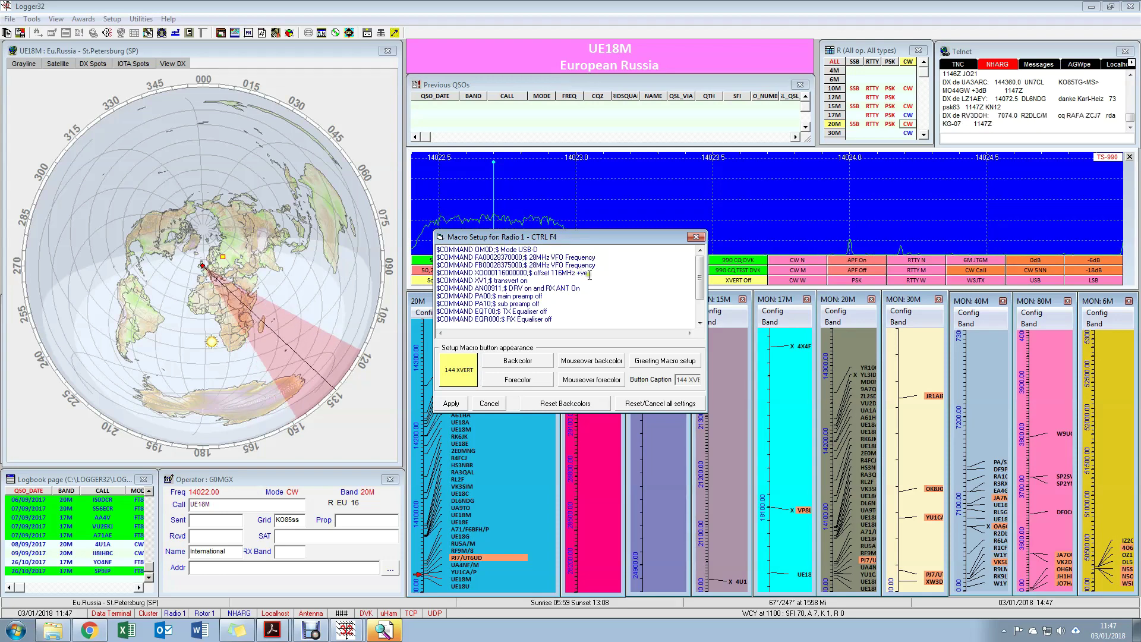
left_click_drag(588, 273, 554, 274)
left_click(553, 274)
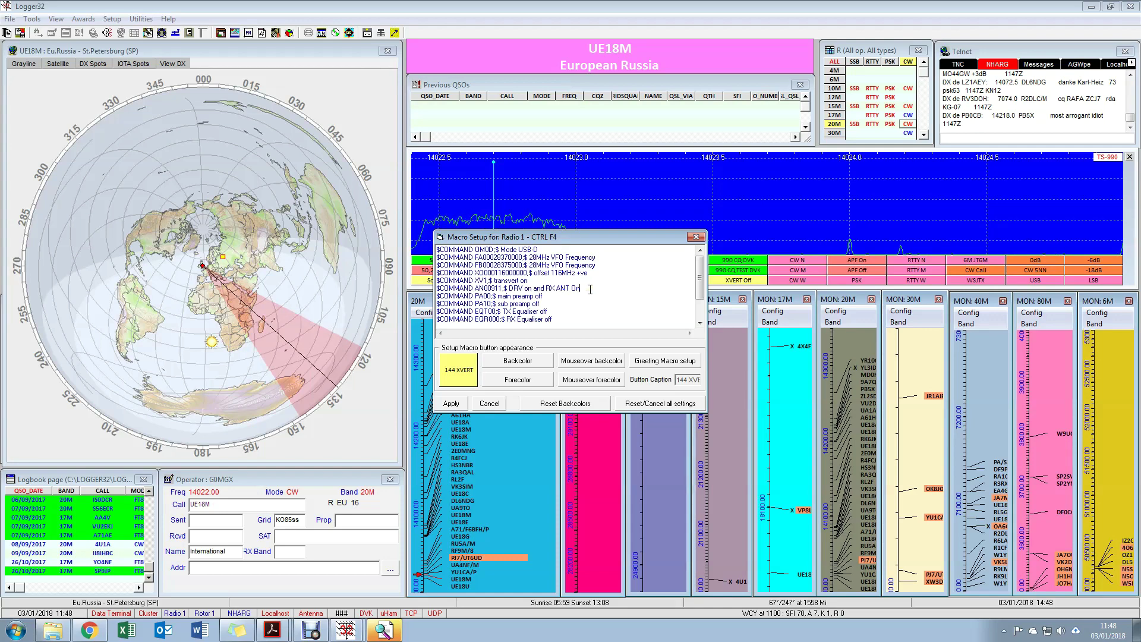
left_click(542, 303)
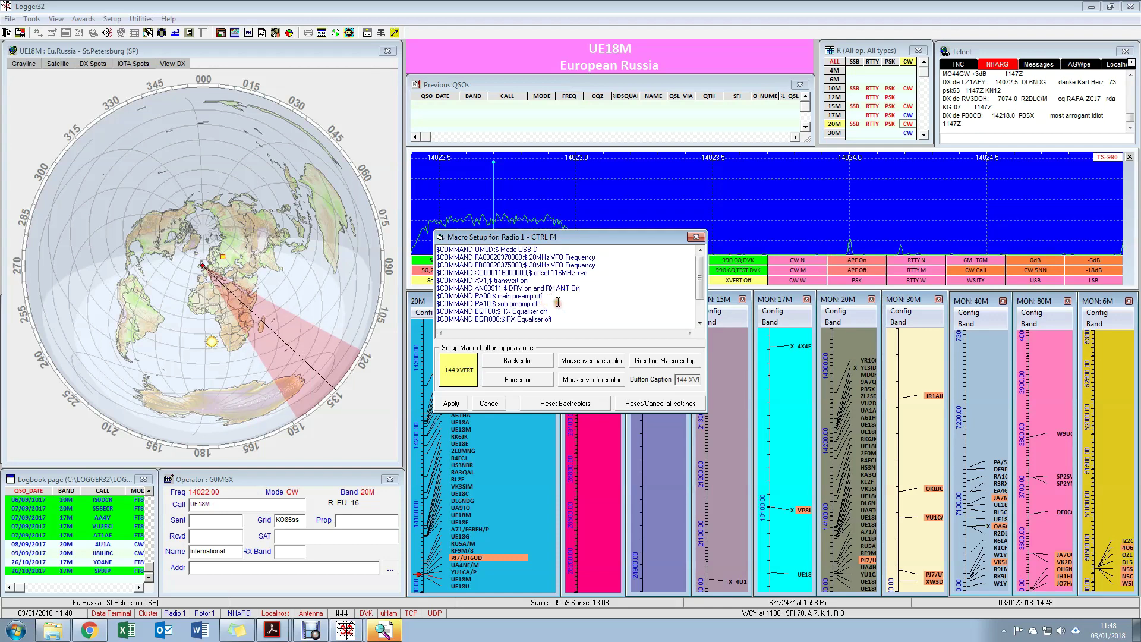
Scroll down to highlight the last macro lines, selecting the Scope Ref -10dB line
scroll(541, 277, "down", 2)
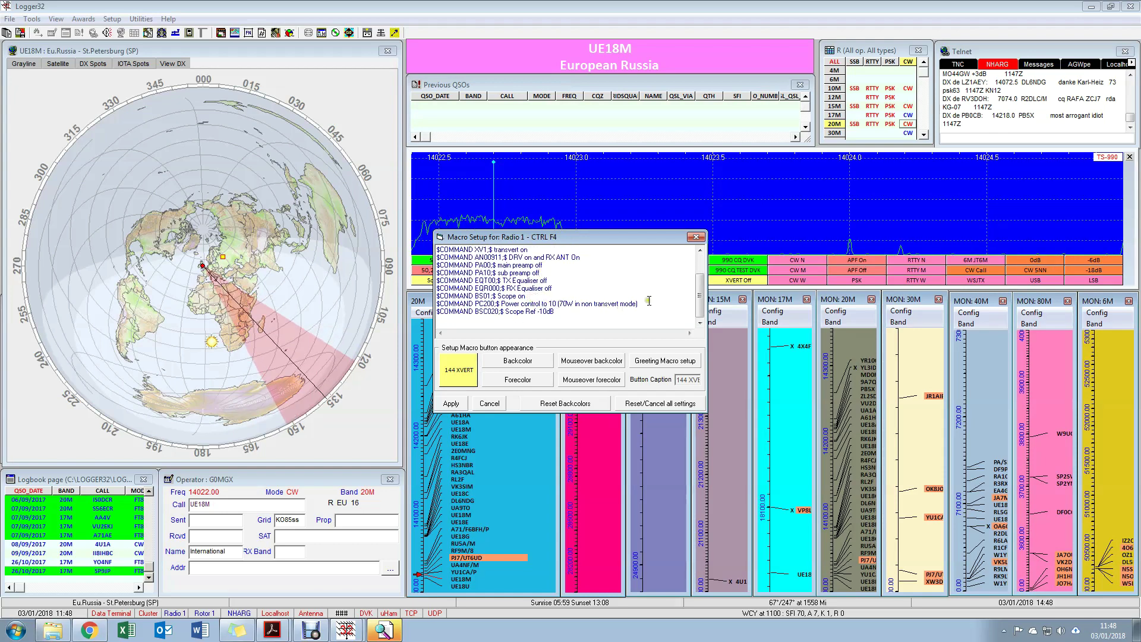
left_click(441, 323)
left_click_drag(441, 324, 428, 304)
left_click(435, 302)
key("shift+Home")
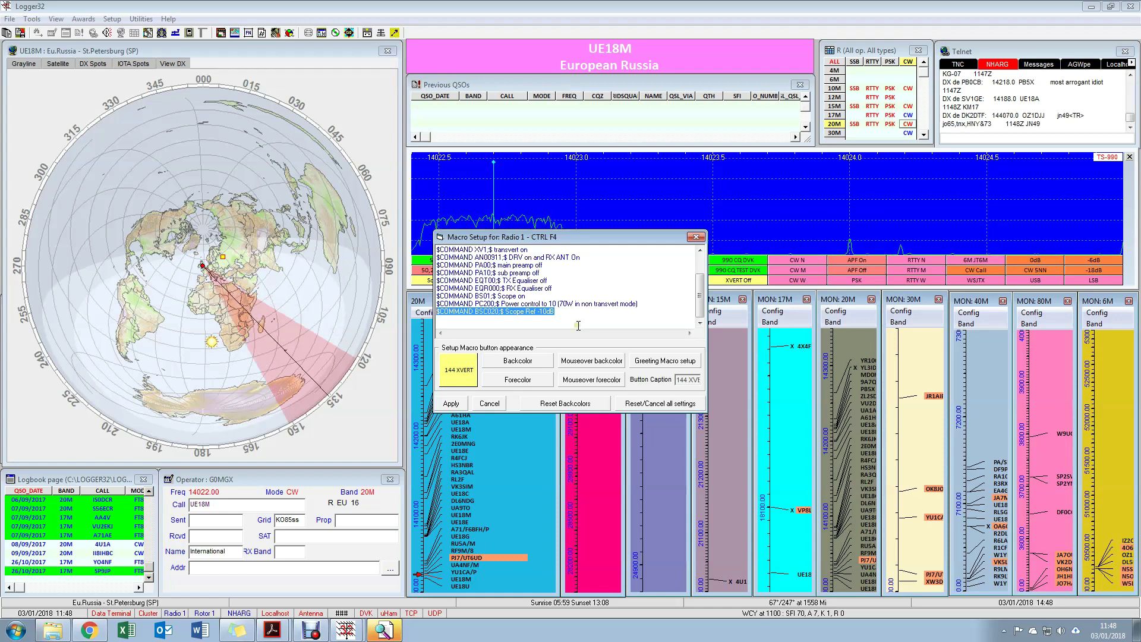
Cancel the 144 XVERT Macro Setup dialog without saving changes
left_click(490, 404)
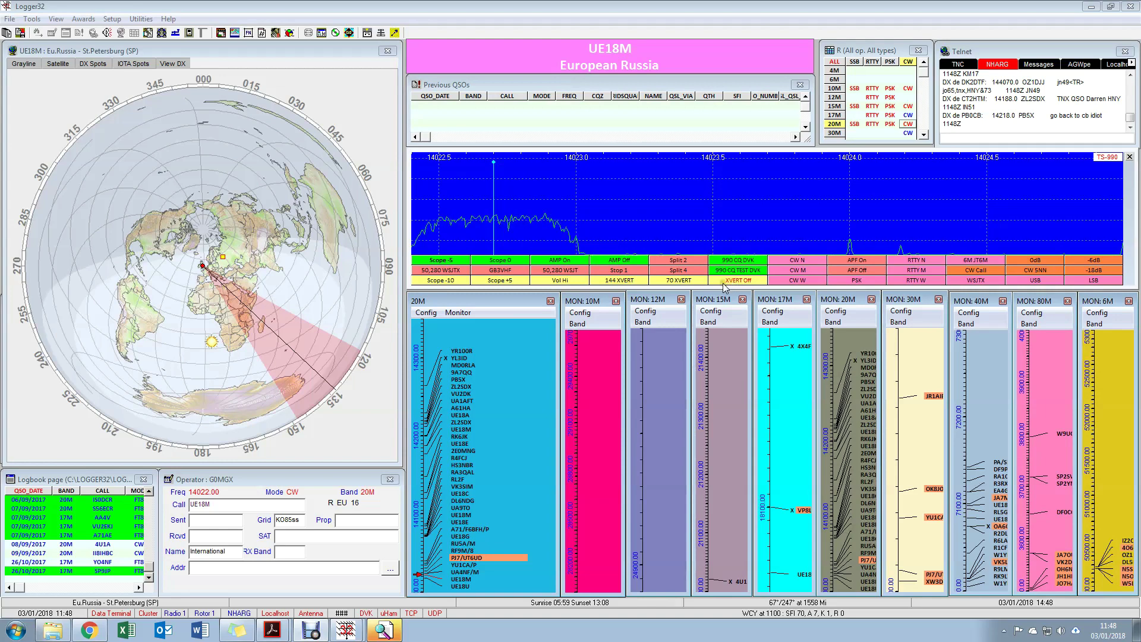
right_click(723, 283)
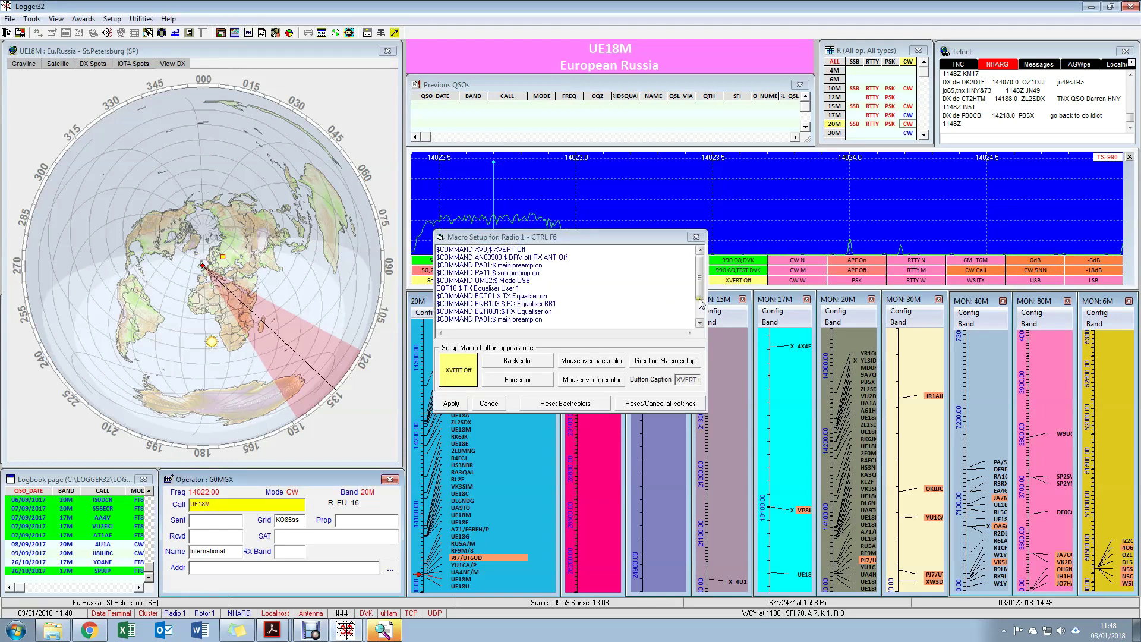
left_click(699, 302)
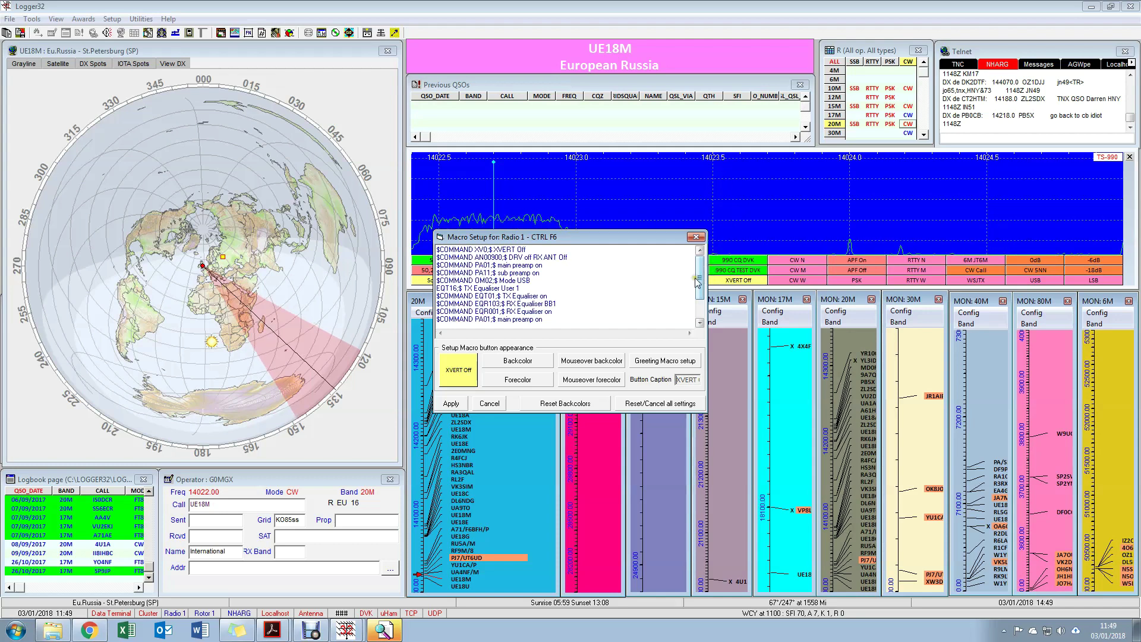
left_click_drag(697, 283, 703, 299)
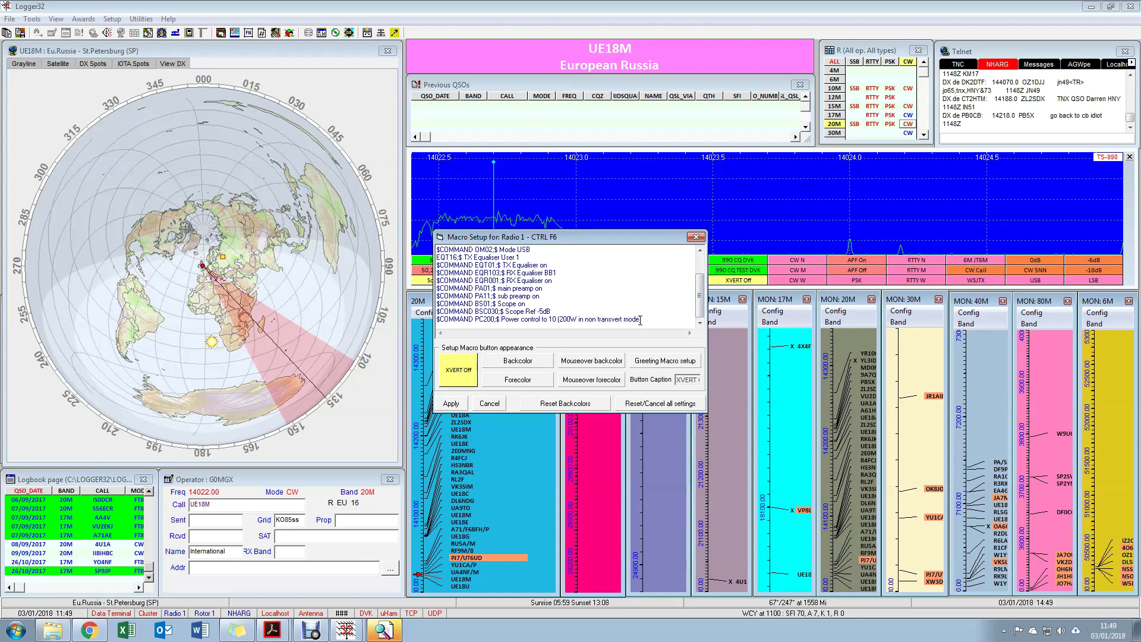